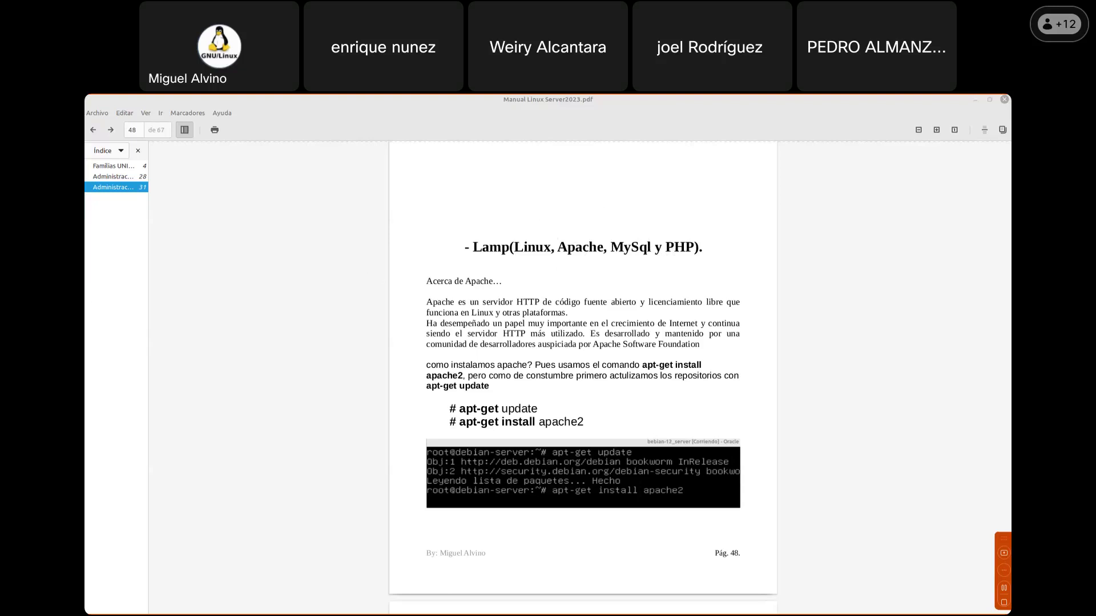
Bring the VirtualBox Manager window in front of the Atril manual
key("alt+Tab")
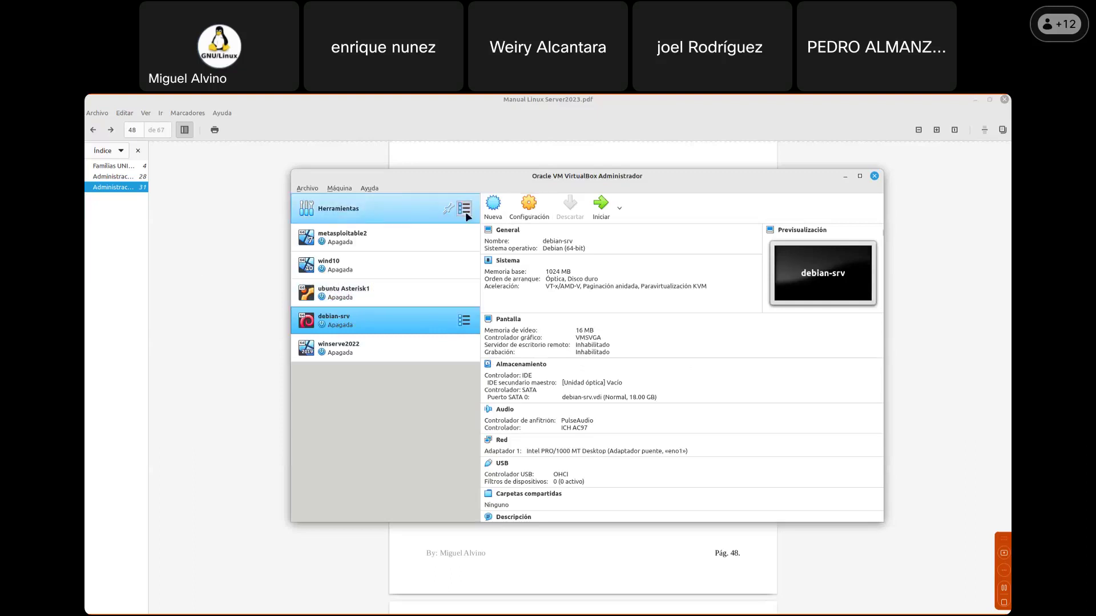
Load debian12-srv.ova from Documentos into the Import Virtual Appliance wizard
left_click(314, 189)
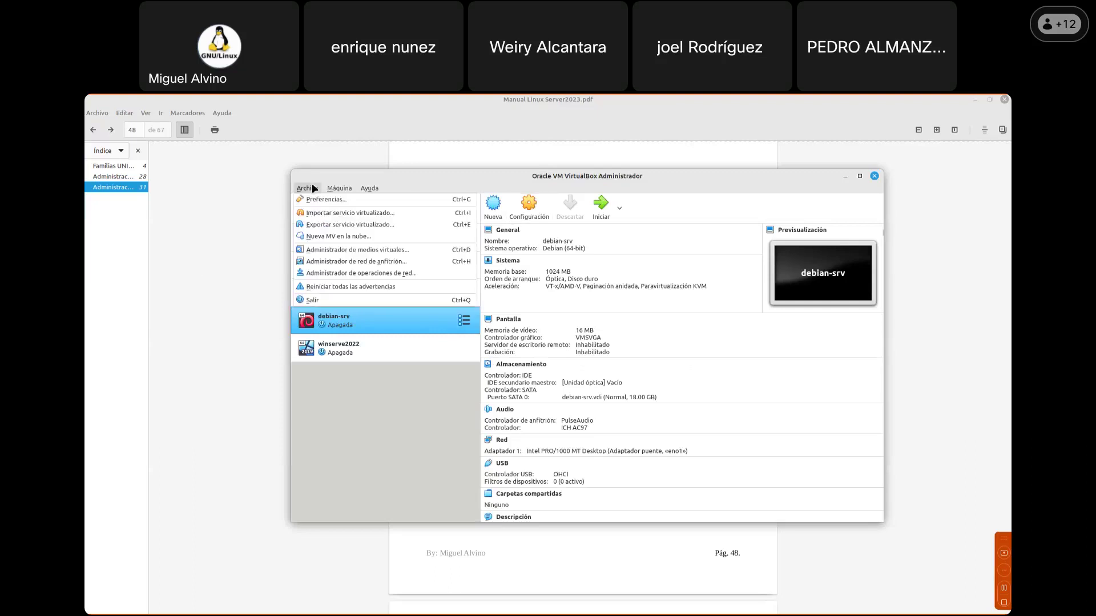
left_click(318, 217)
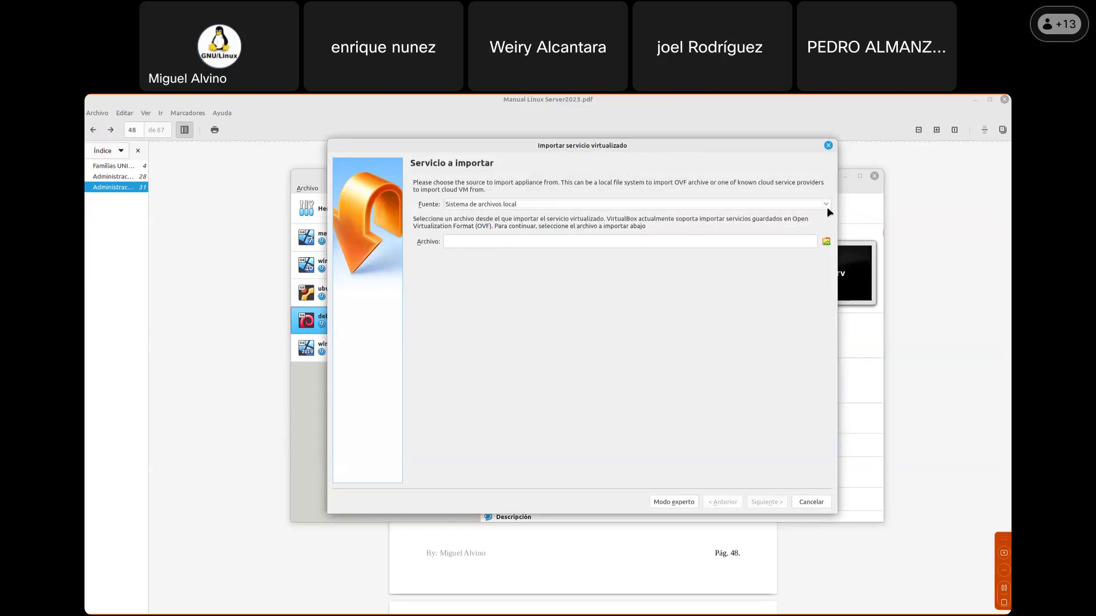
left_click(826, 241)
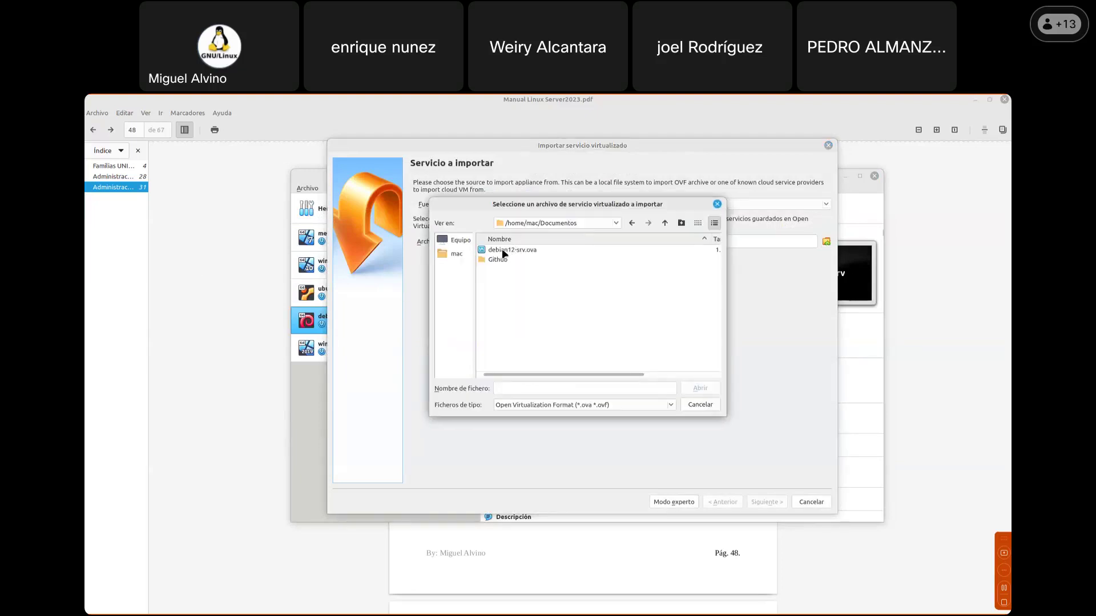
left_click(501, 249)
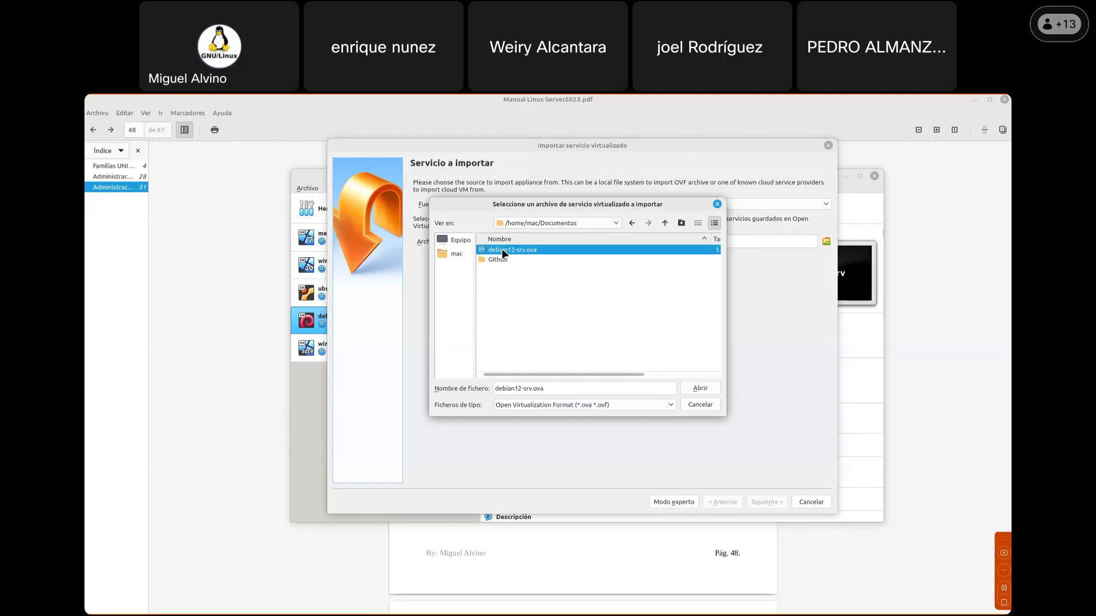
left_click(702, 388)
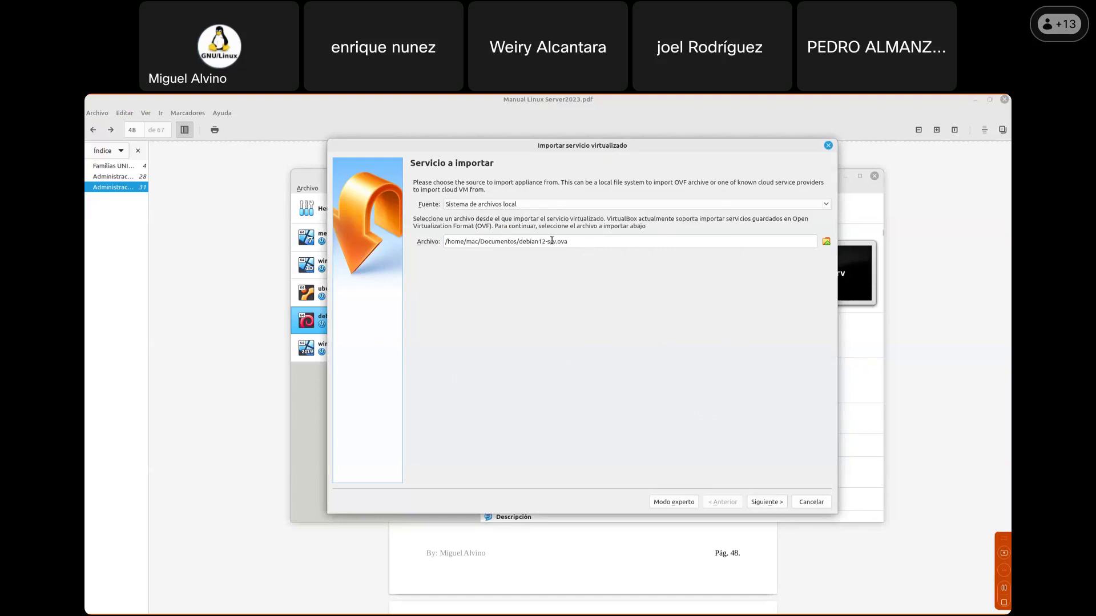
left_click_drag(542, 241, 581, 240)
left_click(581, 240)
Rename the appliance's virtual machine to debian-srv2 and start the import
left_click(767, 503)
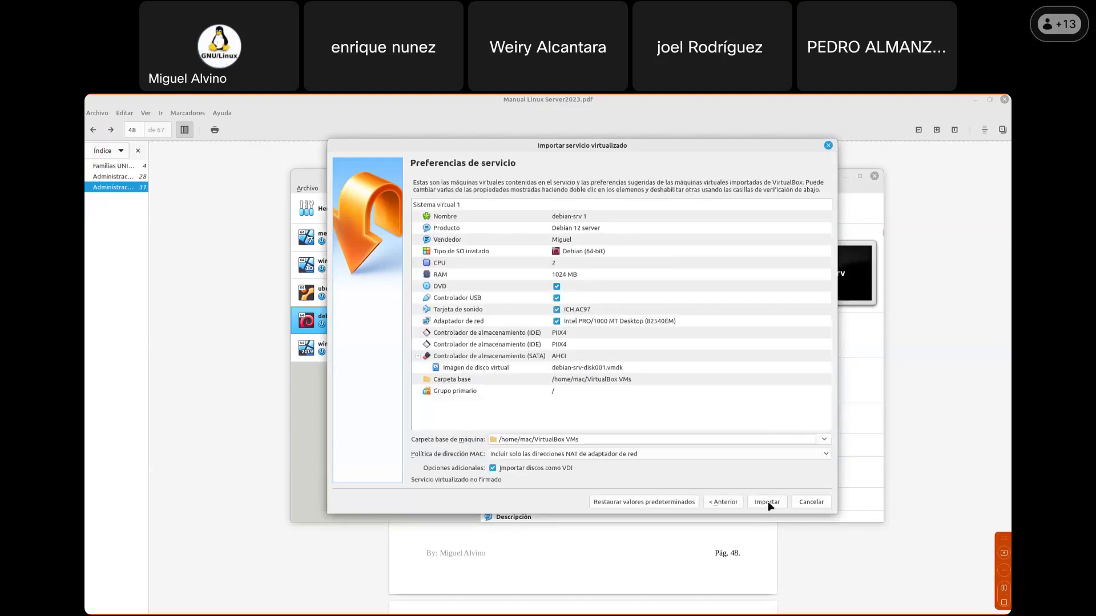
double_click(581, 217)
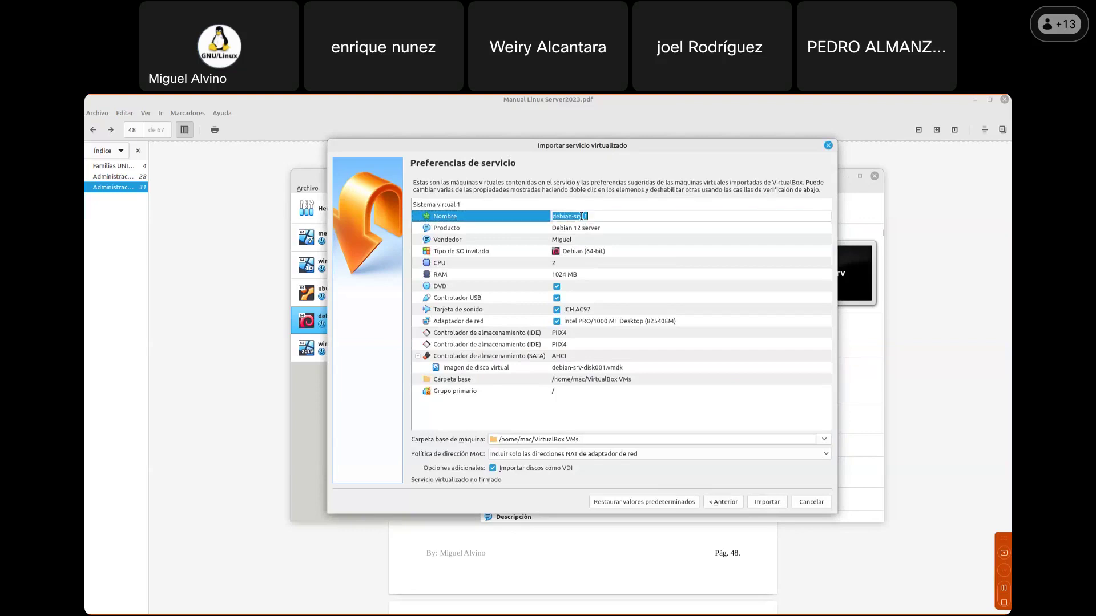
left_click(596, 215)
type("2")
key("Return")
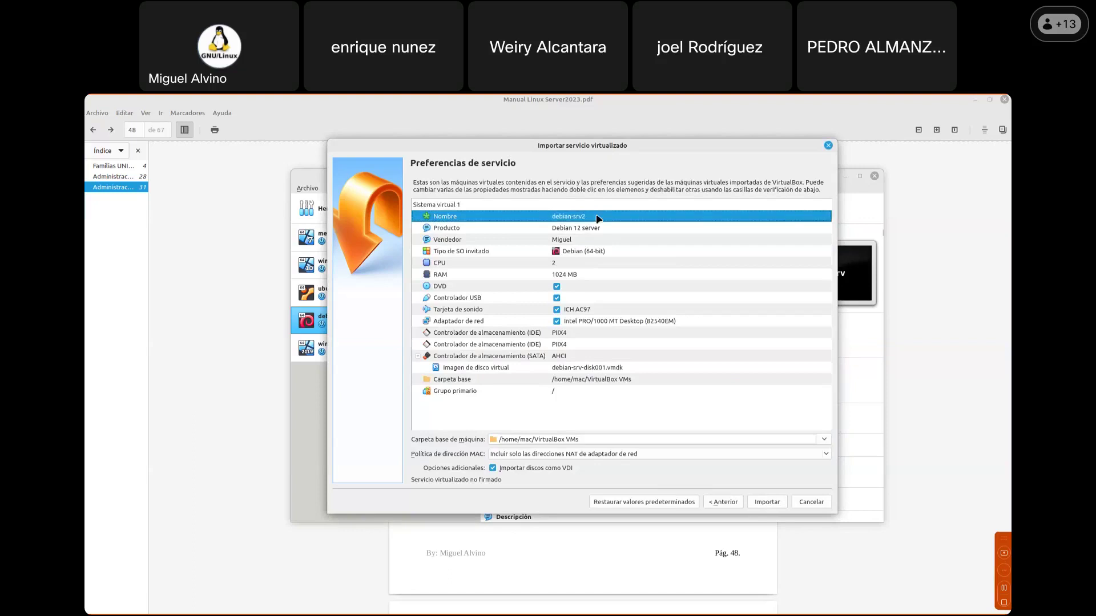
left_click(771, 504)
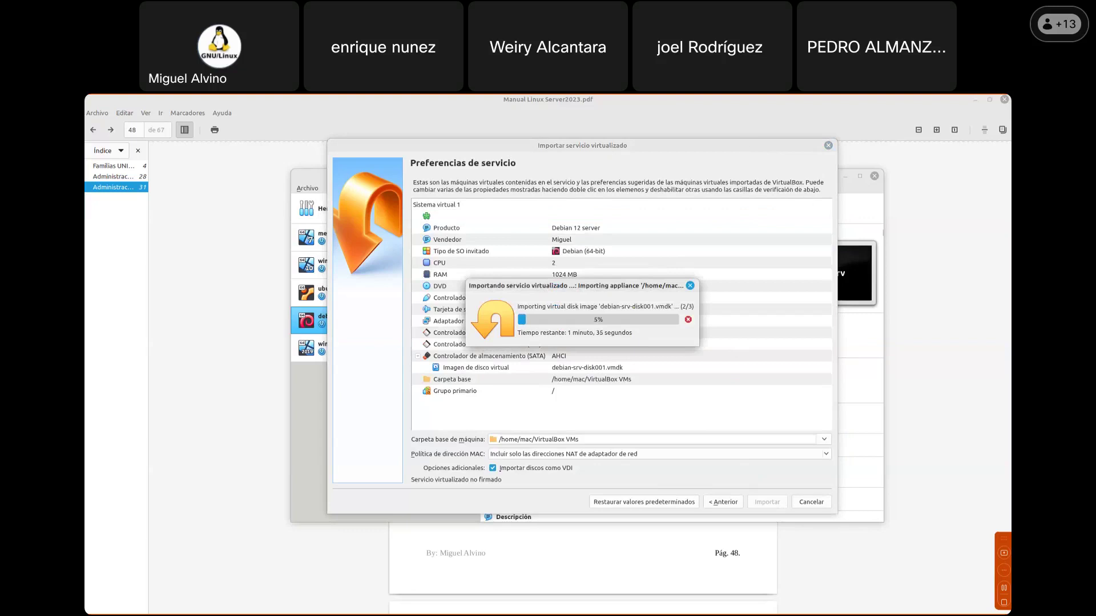
Move the import progress window aside while the debian-srv2 disk finishes copying
left_click_drag(613, 286, 690, 268)
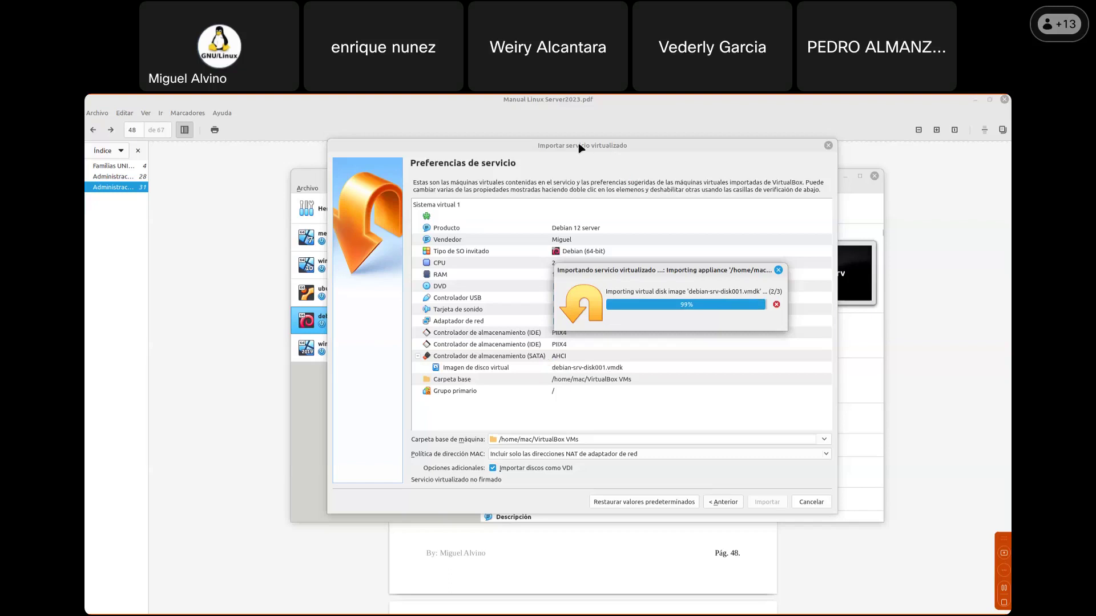
left_click_drag(579, 144, 698, 175)
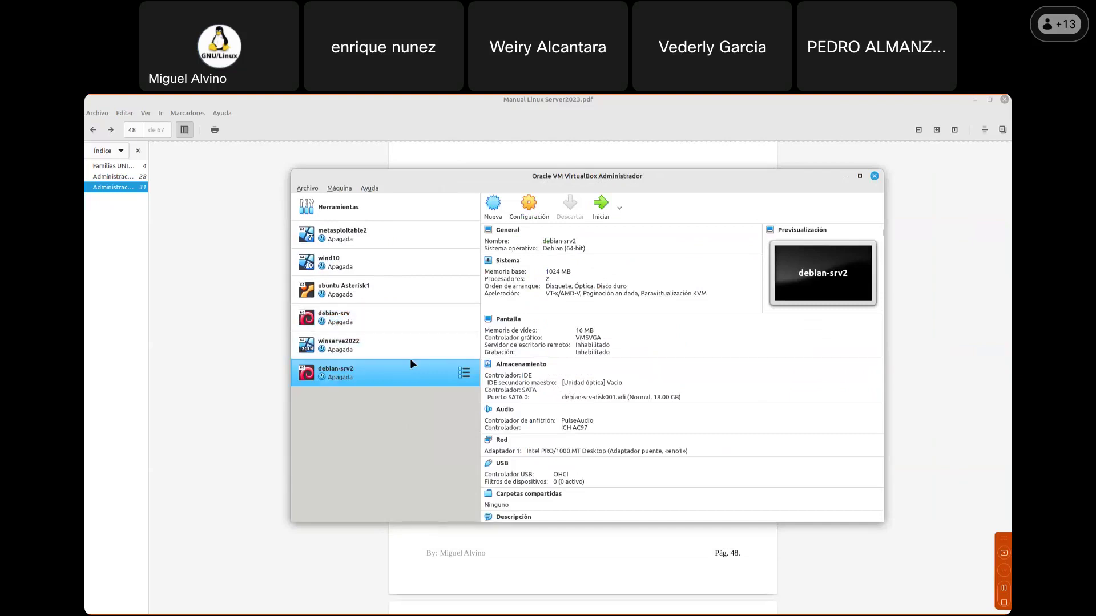
Start debian-srv2, boot Debian from the boot menu, and dismiss the capture notices
double_click(336, 380)
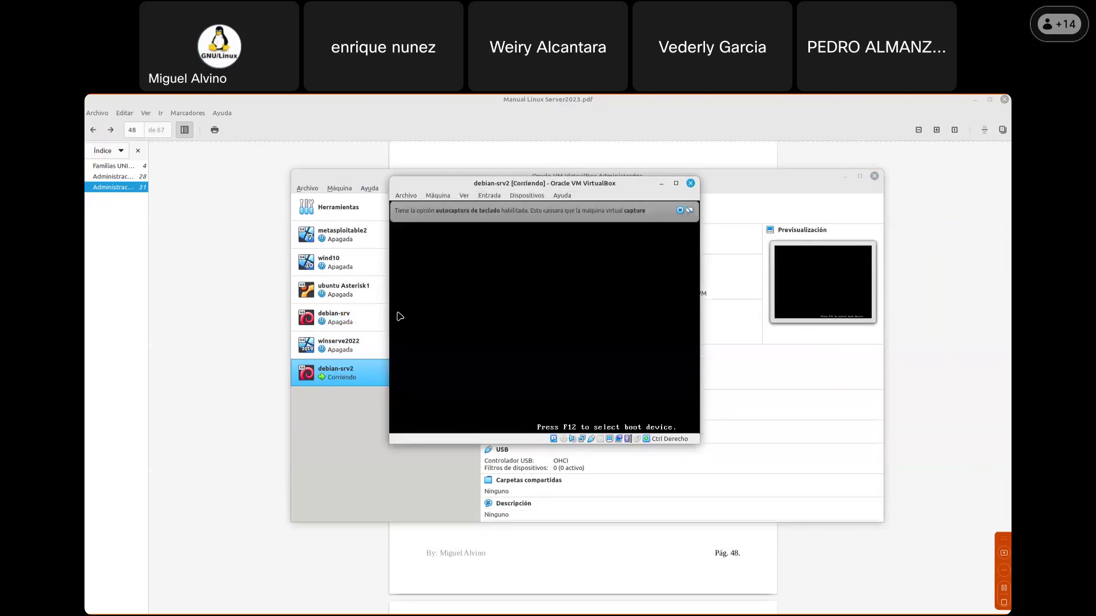
left_click(679, 211)
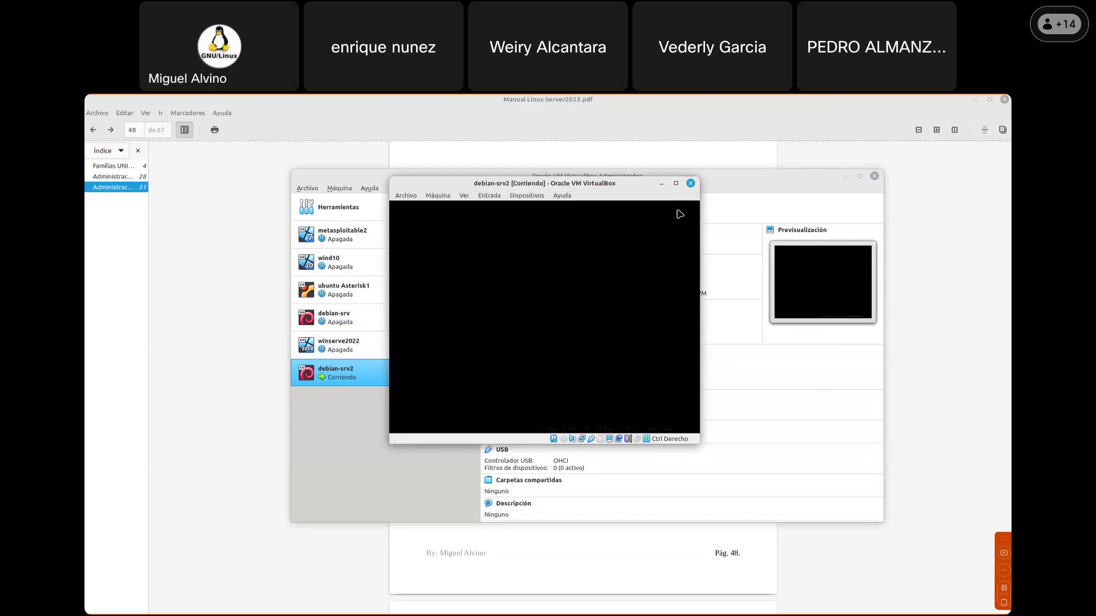
key("Return")
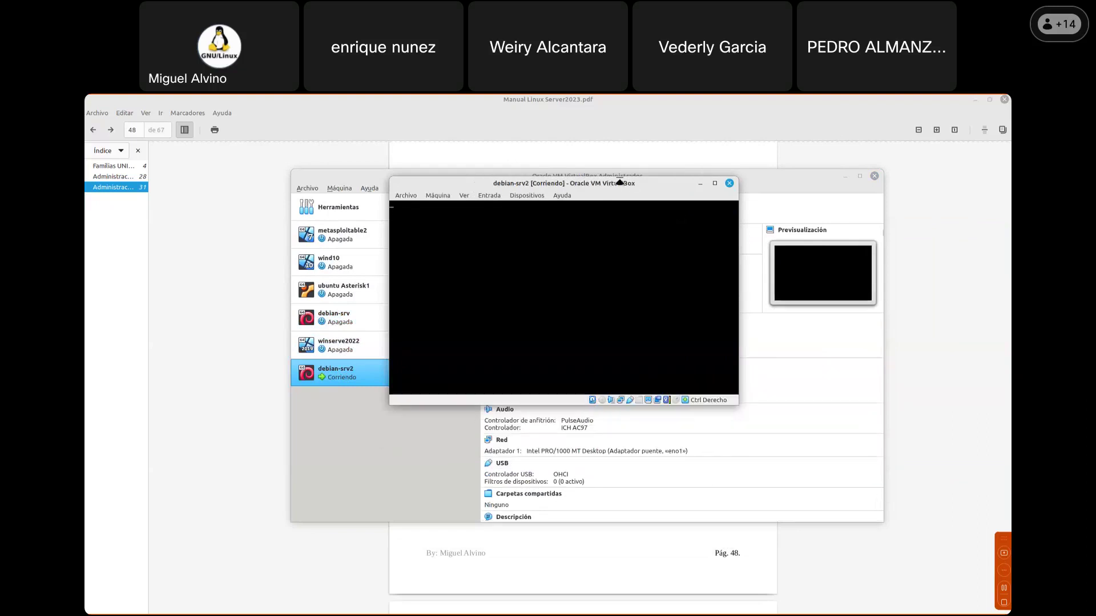
left_click_drag(613, 179, 691, 201)
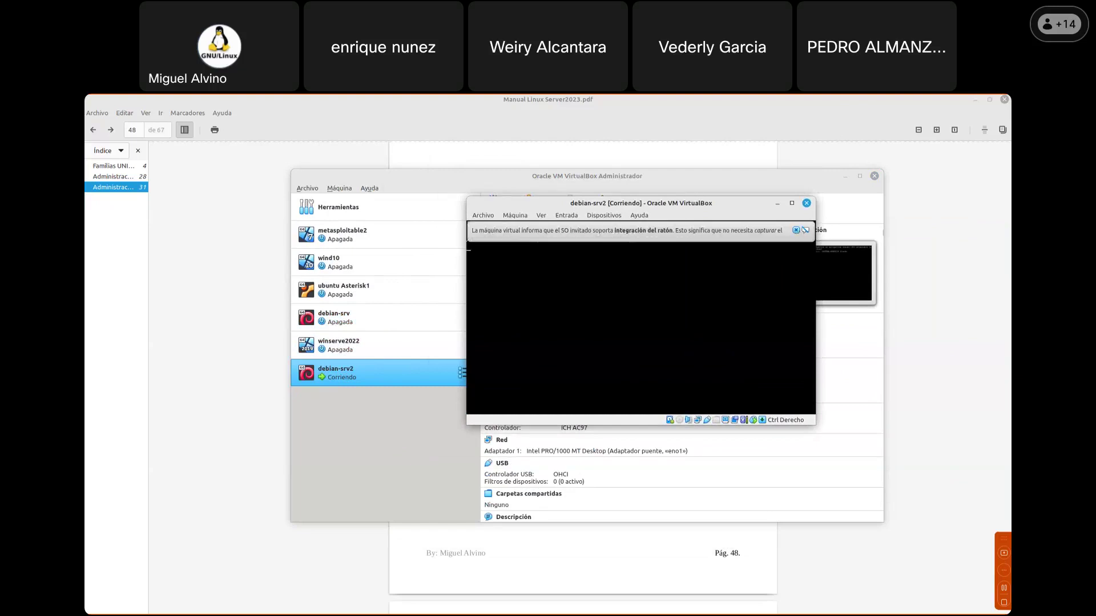
left_click(797, 230)
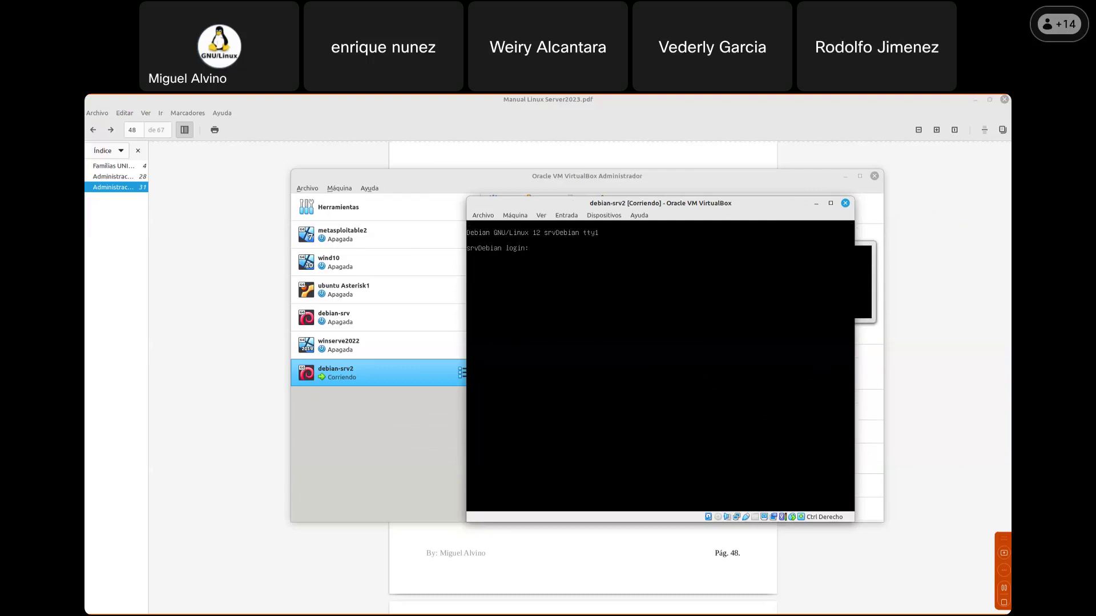
Reopen the running debian-srv2 console, then bring the Linux Server manual to the front
left_click(350, 318)
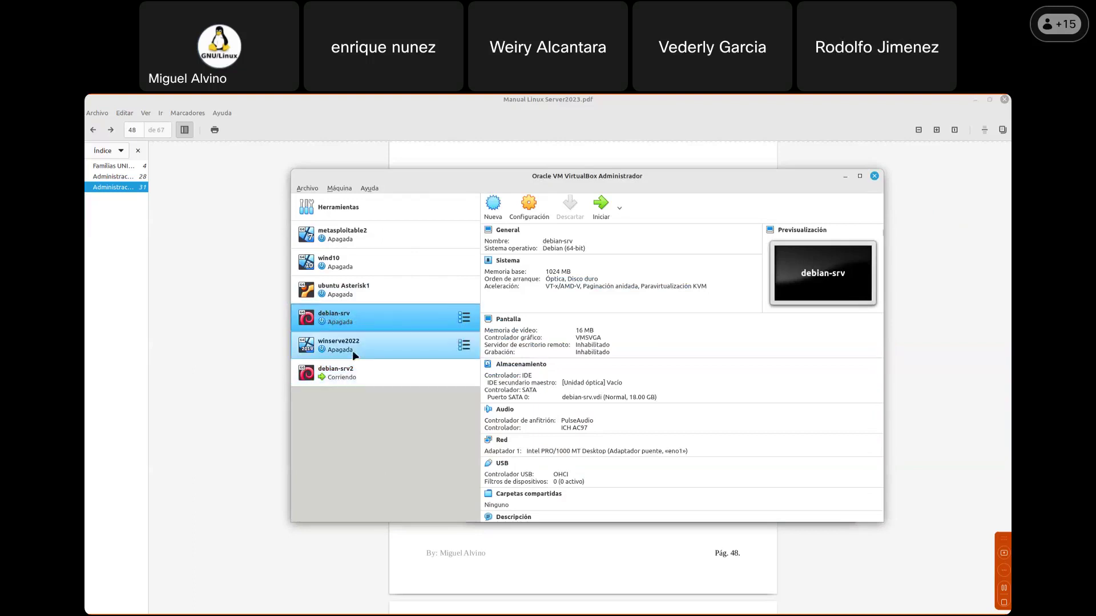
left_click(382, 379)
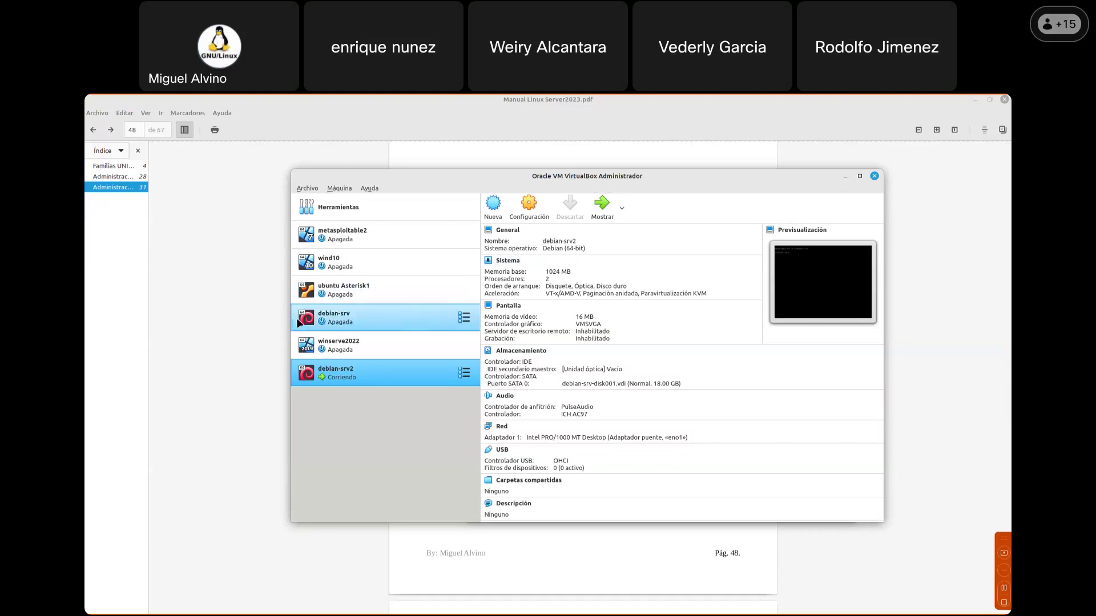
key("Return")
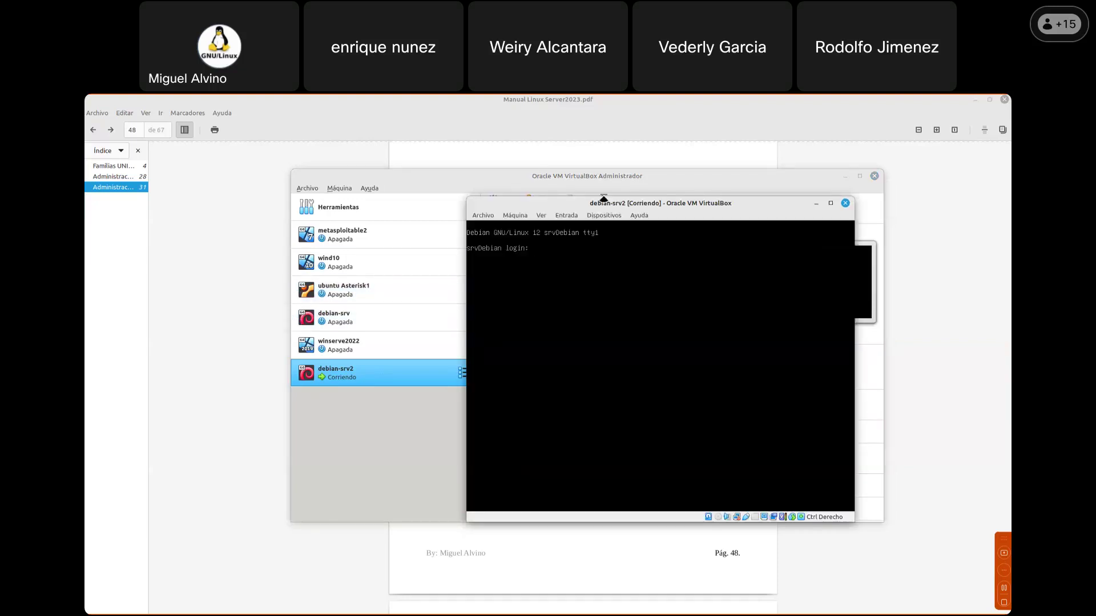
left_click(594, 158)
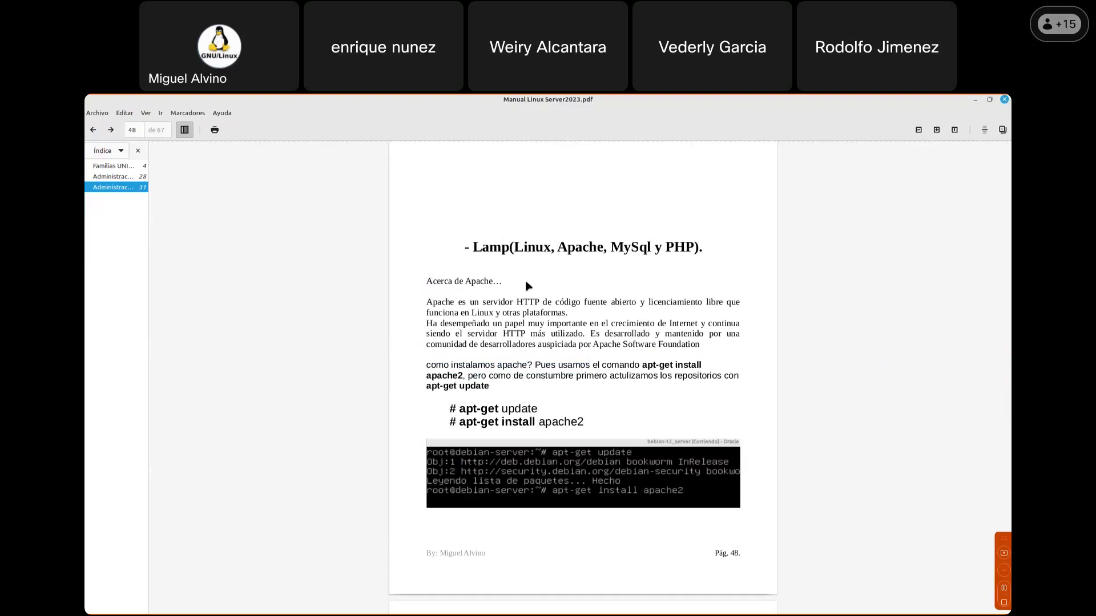
scroll(446, 297, "down", 7)
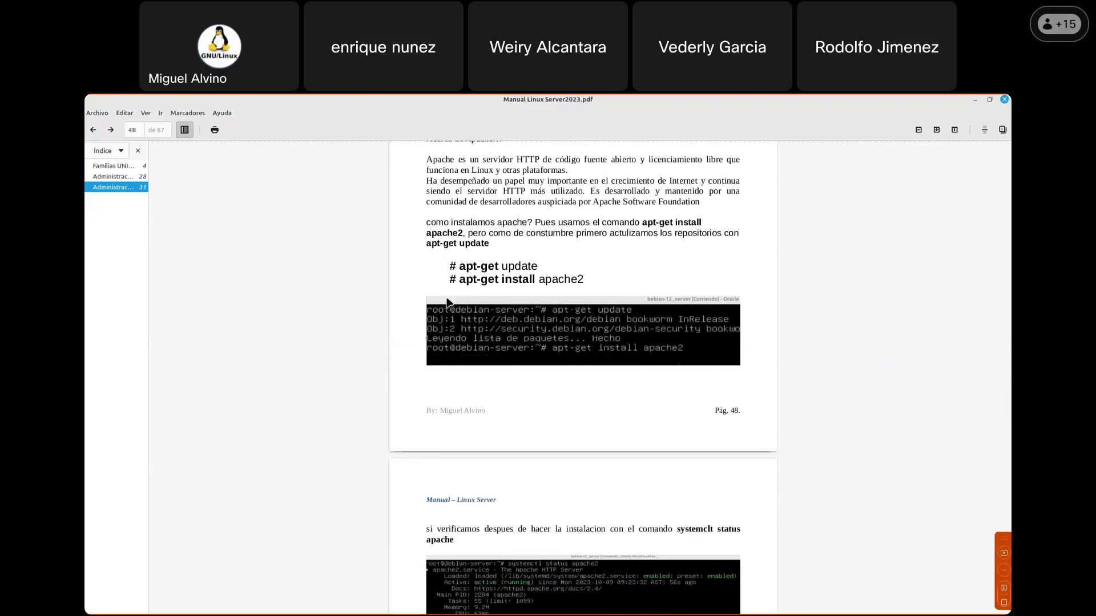
scroll(446, 297, "down", 4)
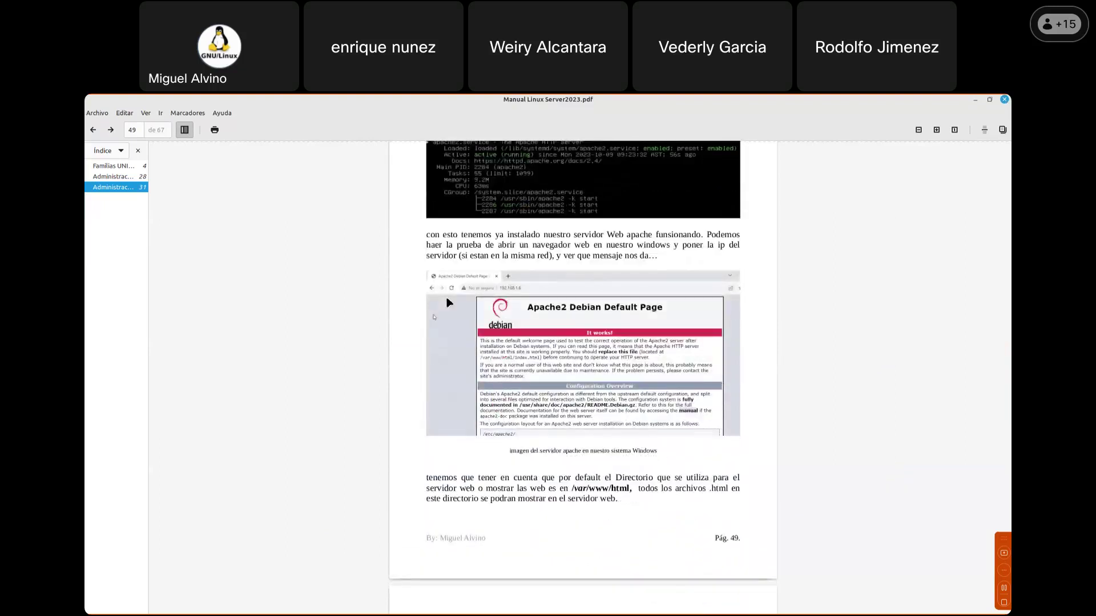
scroll(446, 297, "up", 10)
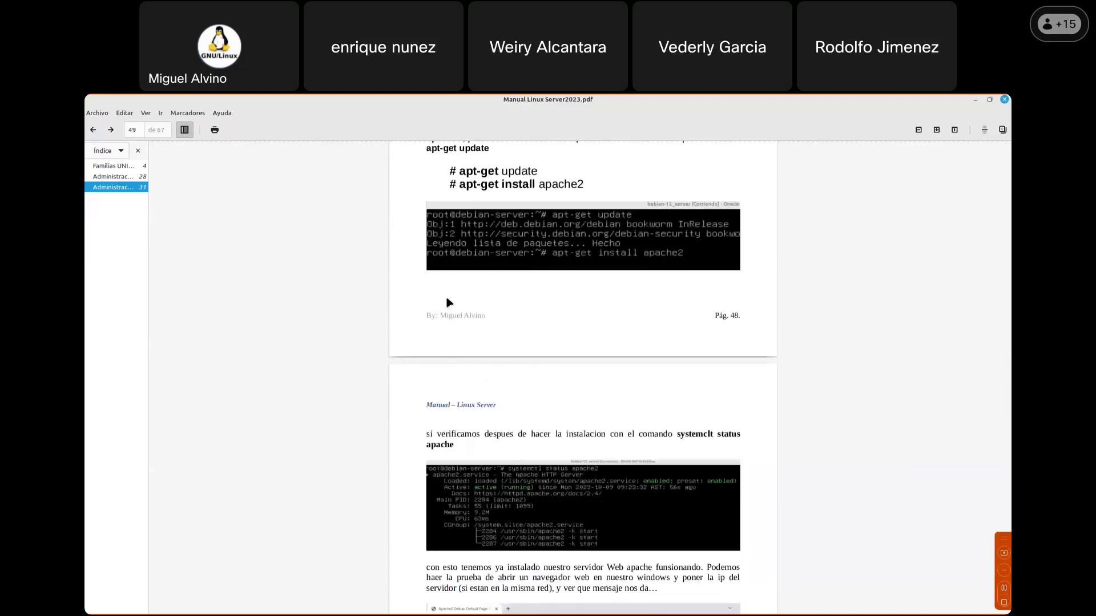
scroll(447, 298, "up", 2)
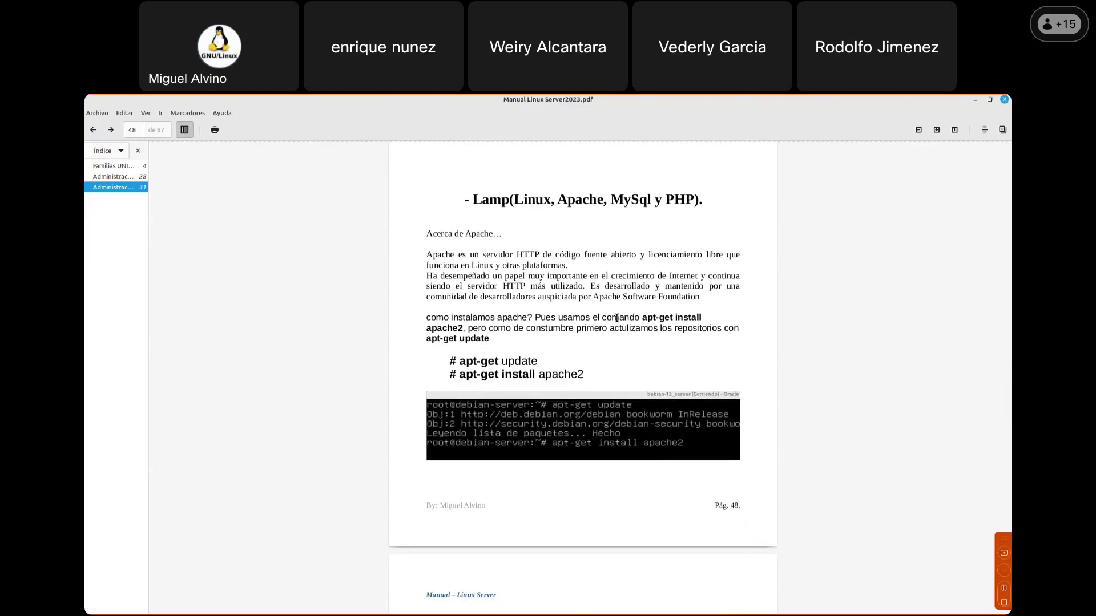
left_click_drag(713, 287, 375, 240)
scroll(375, 240, "down", 4)
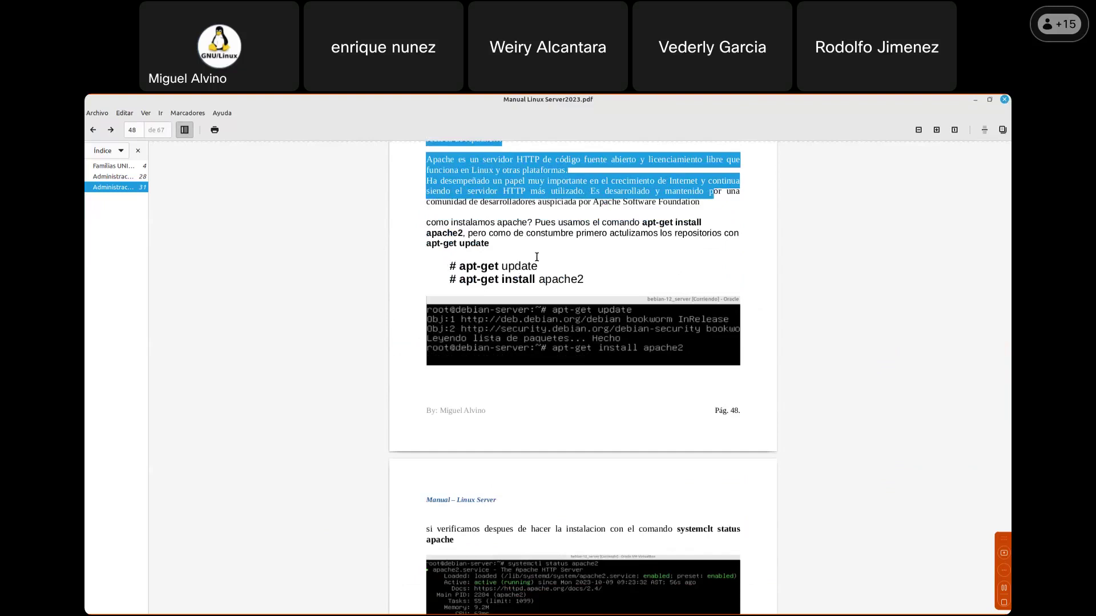
scroll(537, 257, "down", 15)
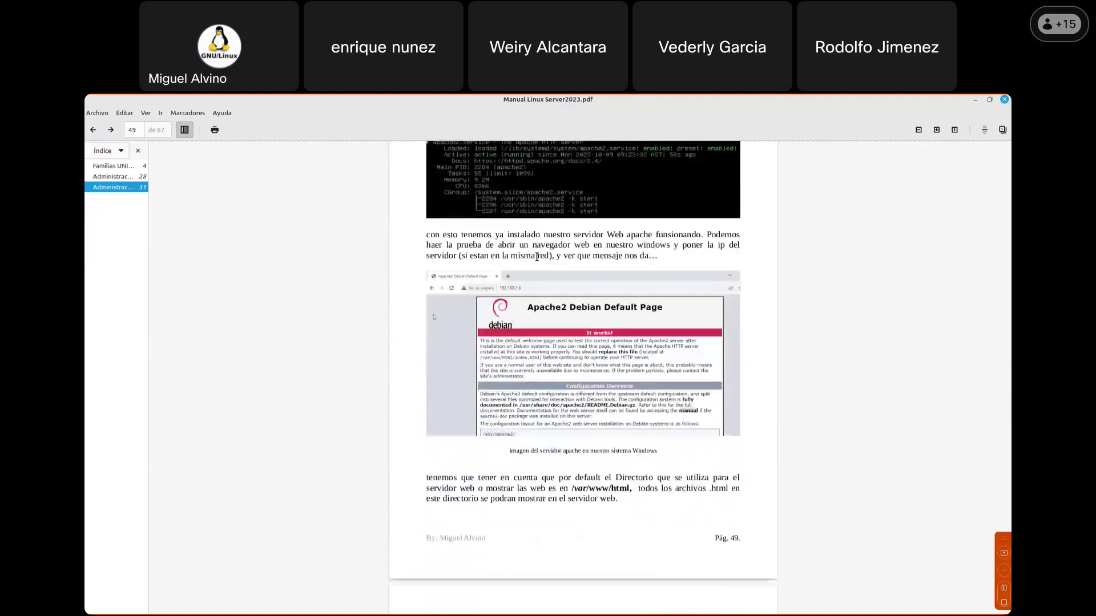
scroll(536, 257, "down", 12)
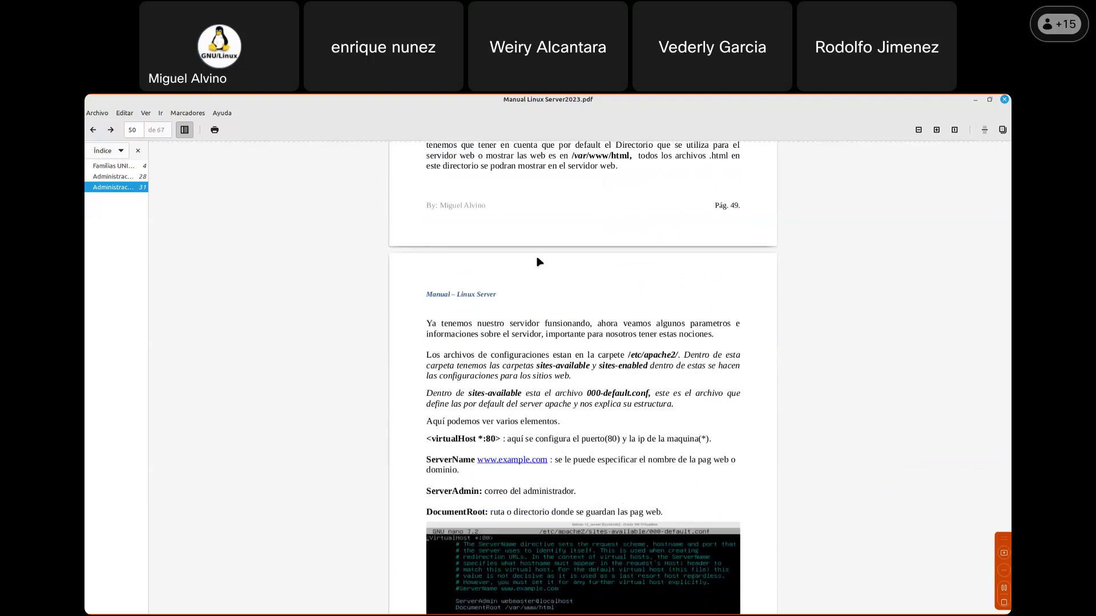
scroll(539, 262, "down", 3)
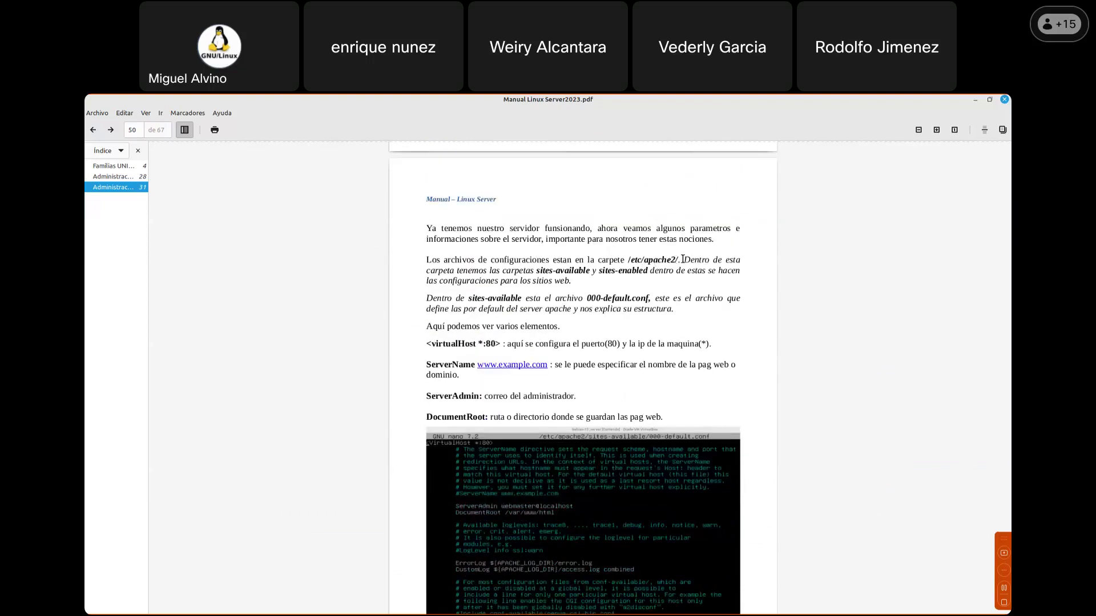
double_click(553, 269)
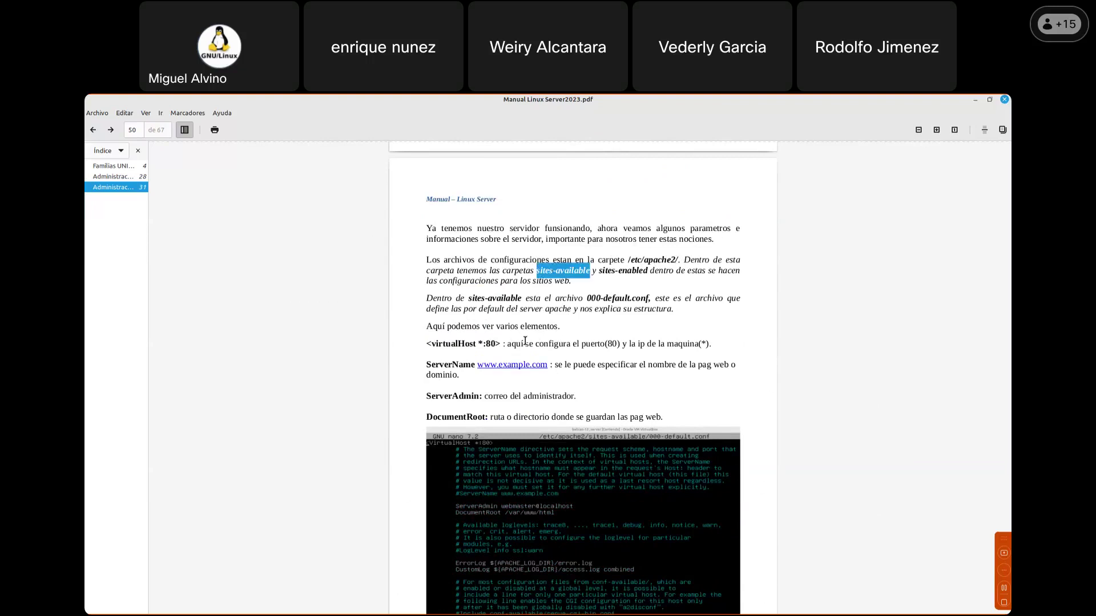
scroll(525, 343, "down", 6)
scroll(527, 345, "down", 12)
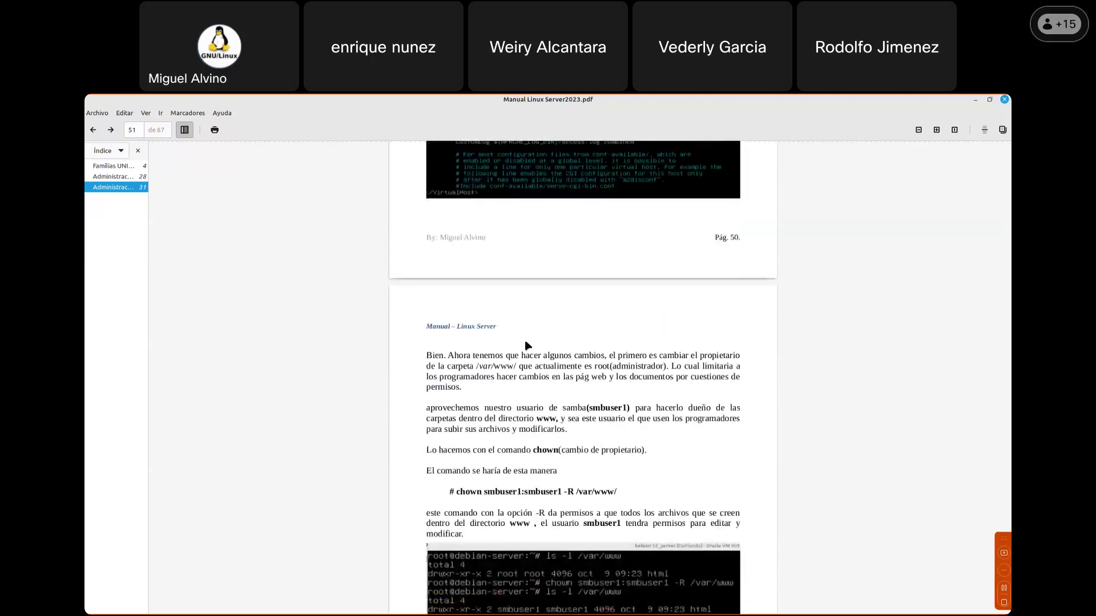
scroll(526, 346, "down", 6)
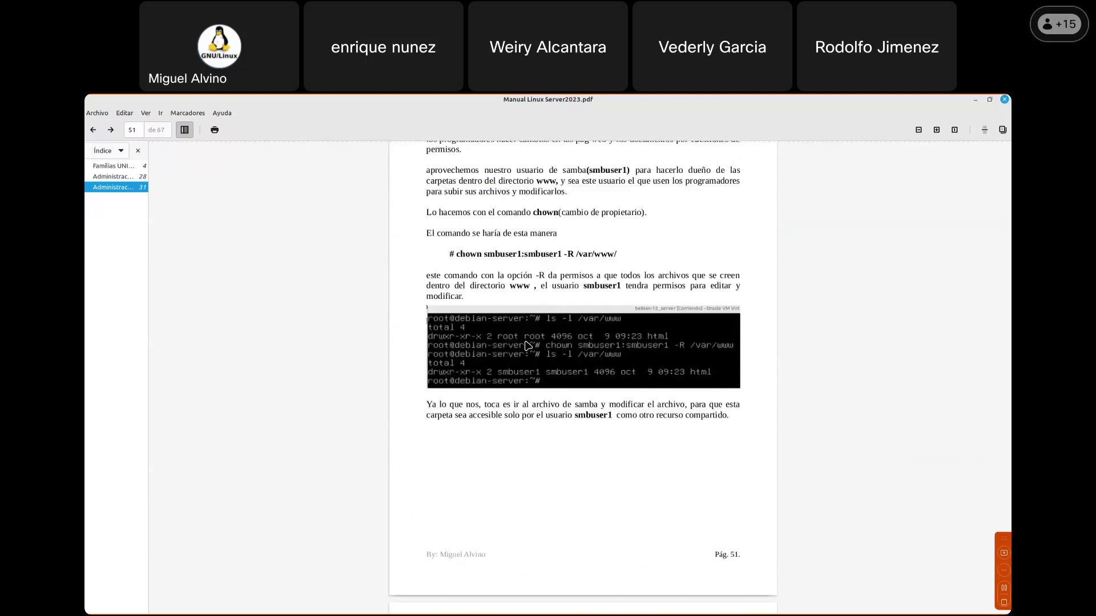
scroll(527, 345, "up", 8)
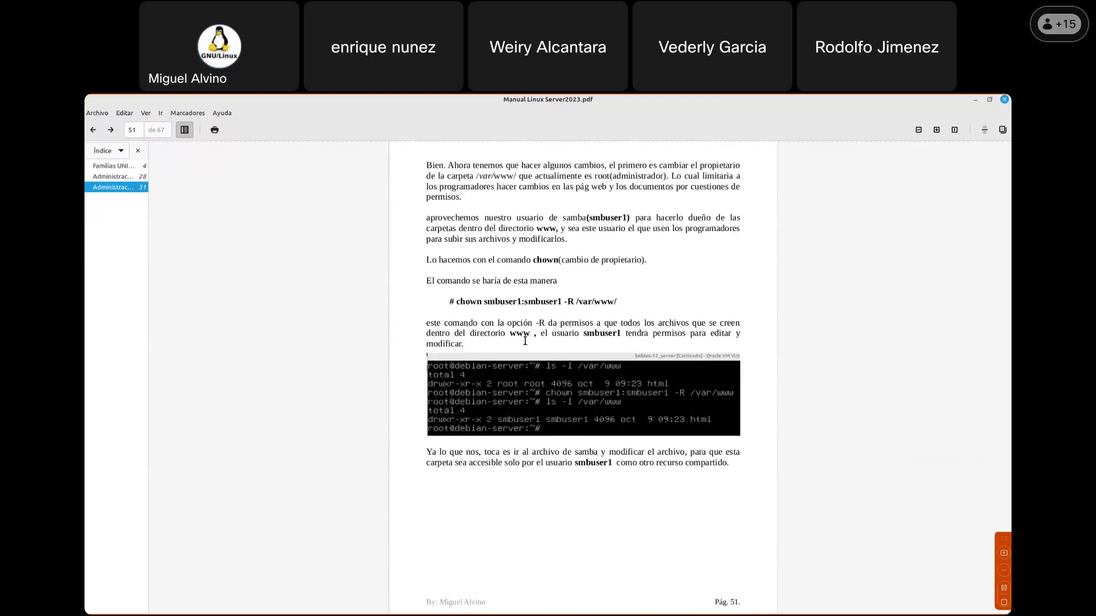
scroll(527, 345, "up", 20)
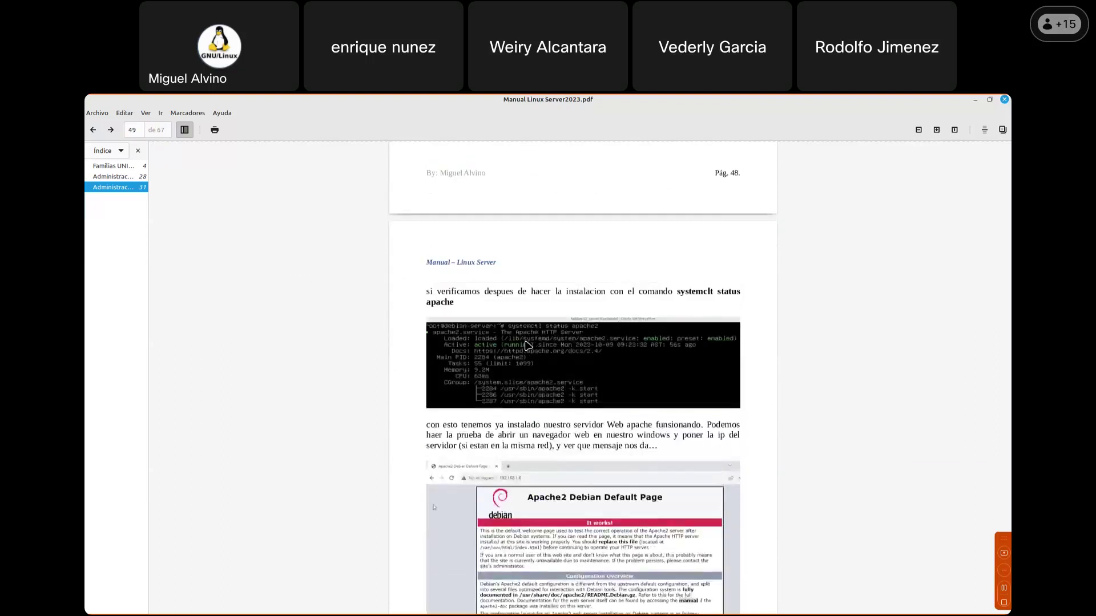
scroll(527, 344, "up", 5)
scroll(525, 341, "down", 2)
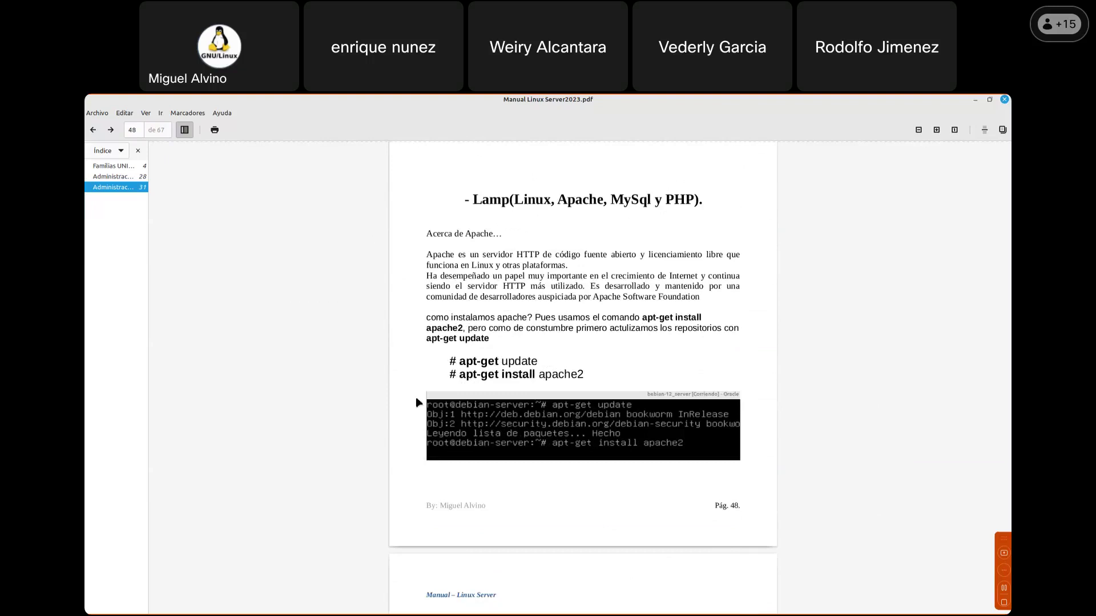
Log in at the debian-srv2 console and become root with su -
key("alt+Tab")
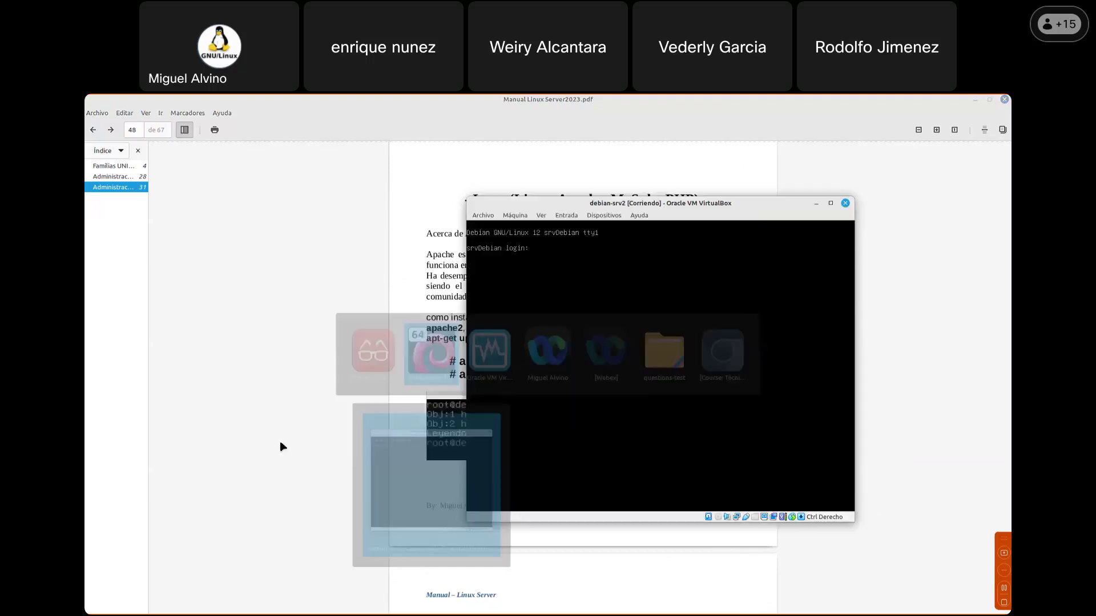
type("root")
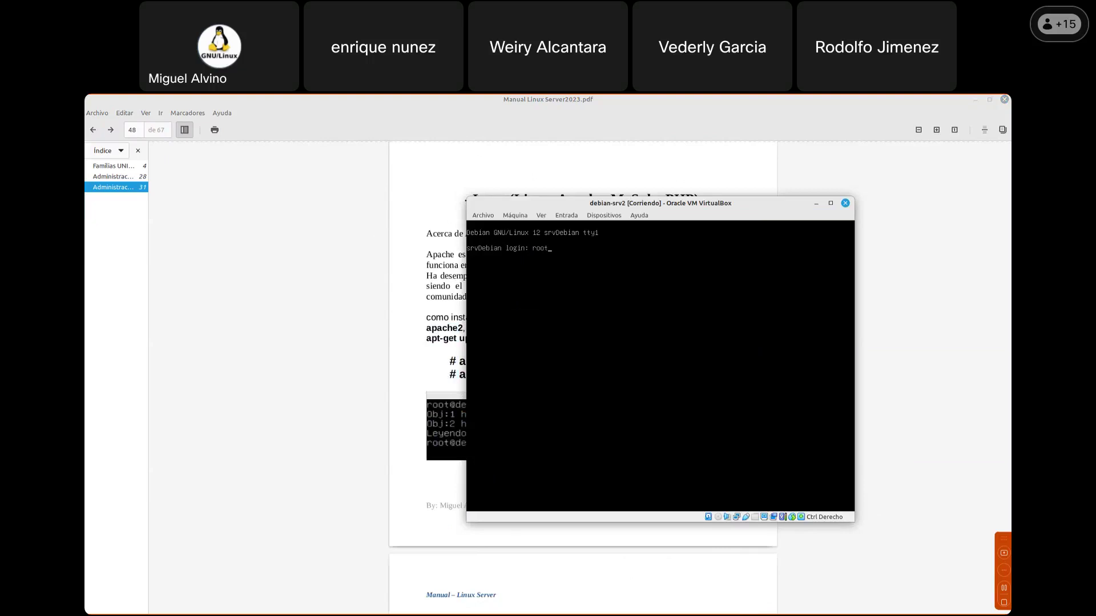
key("BackSpace")
key("BackSpace")
key("BackSpace")
key("Return")
key("Return")
key("Return")
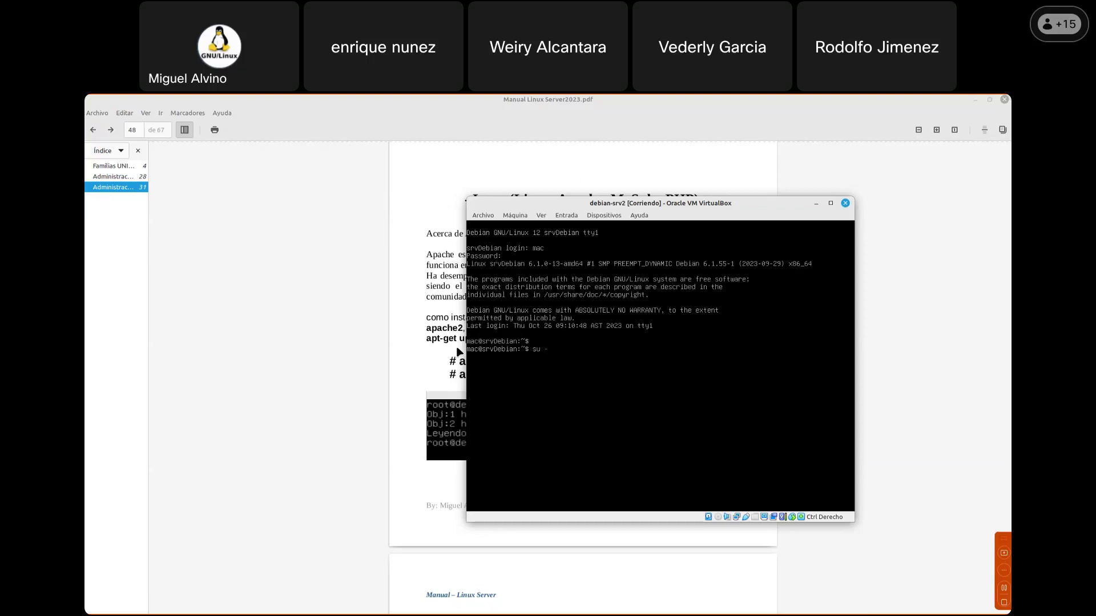
key("Return")
key("Return")
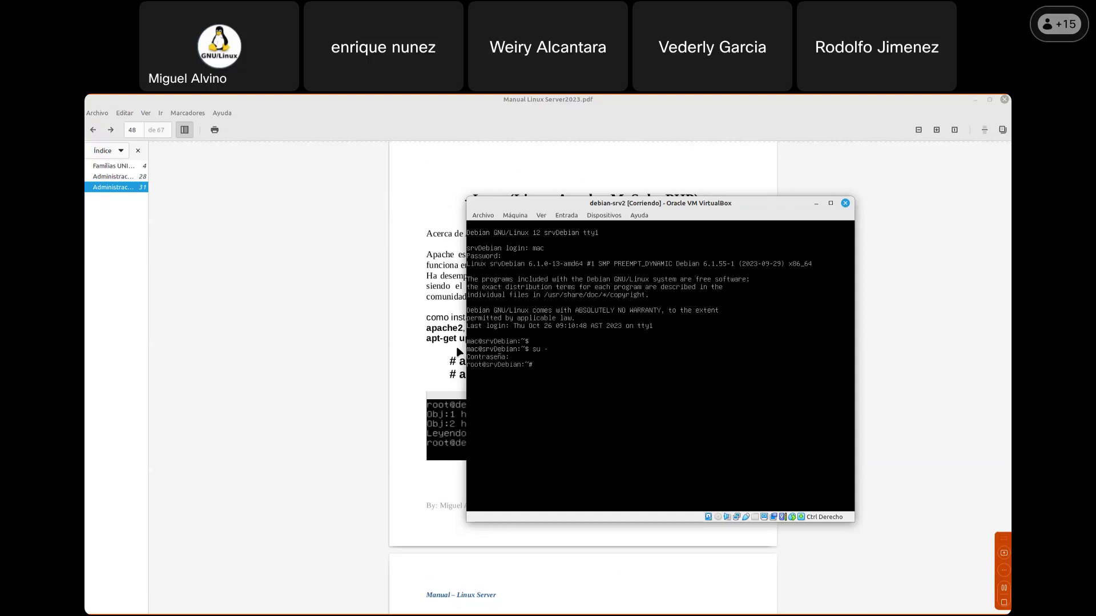